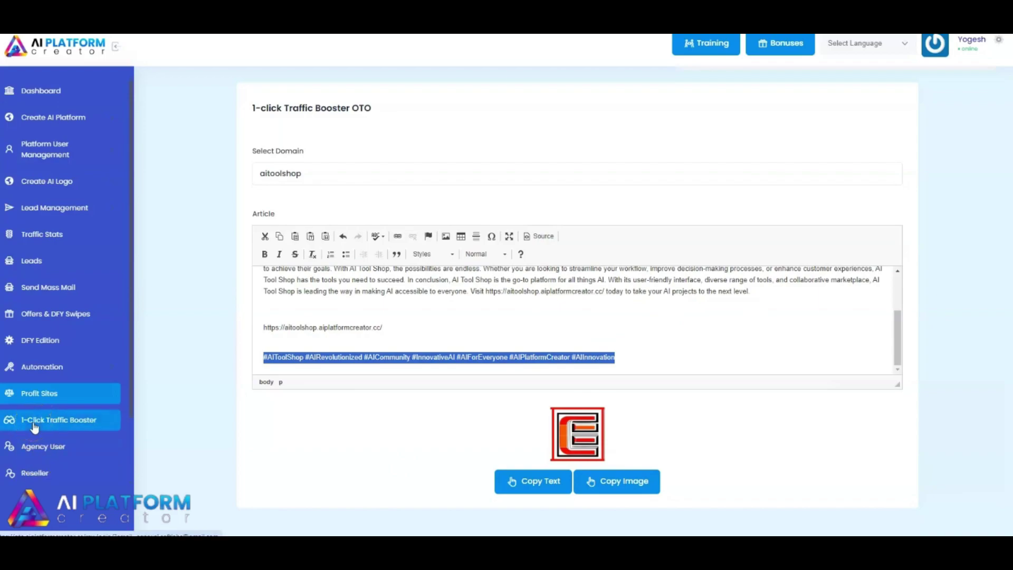
# Launch the 1-Click Traffic Booster from the left sidebar to reach Quick Posting.
pyautogui.click(34, 425)
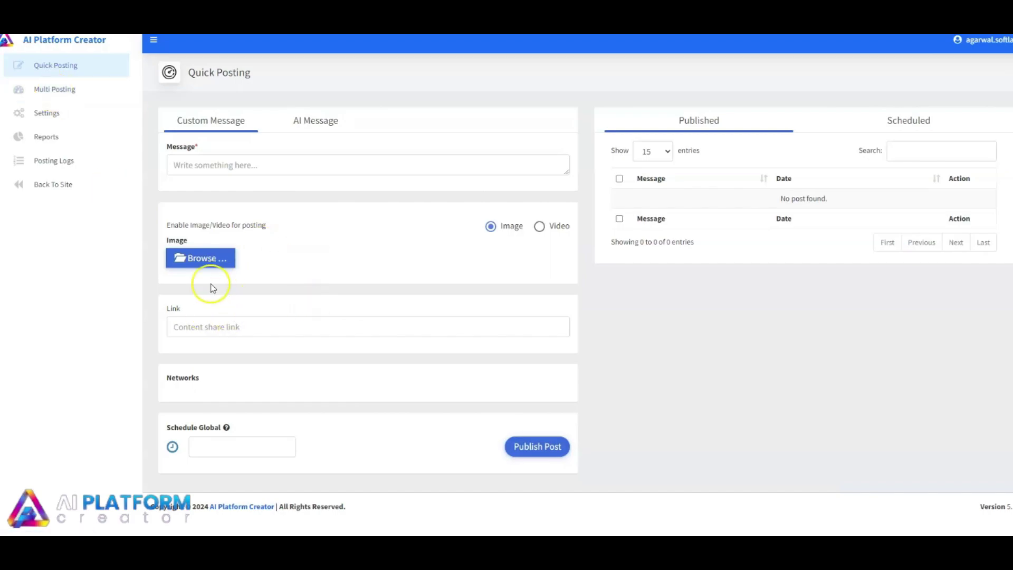
# Attach the 'ai logo1' image to the quick post, then view the Scheduled posts list.
pyautogui.click(193, 263)
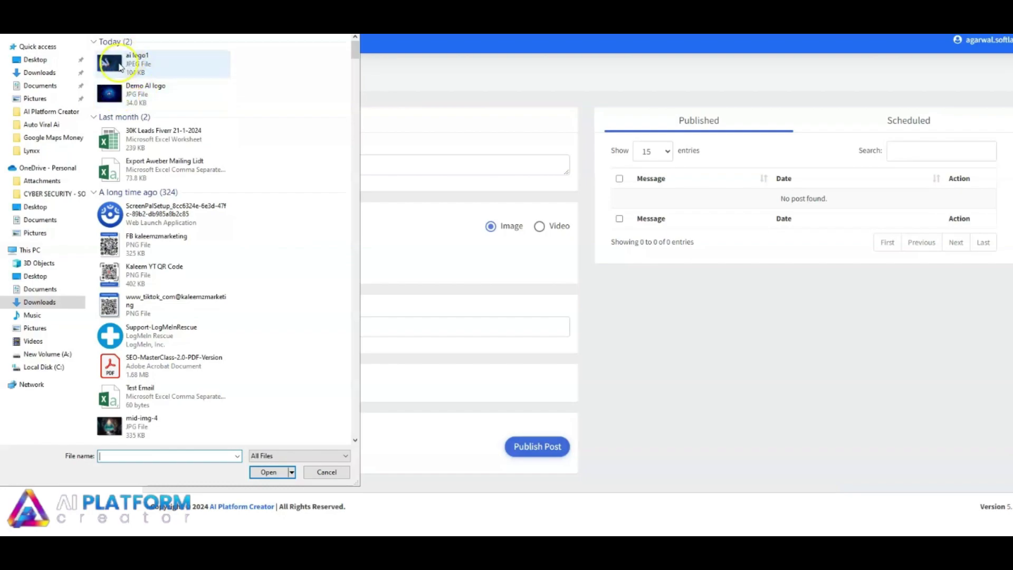
pyautogui.doubleClick(126, 64)
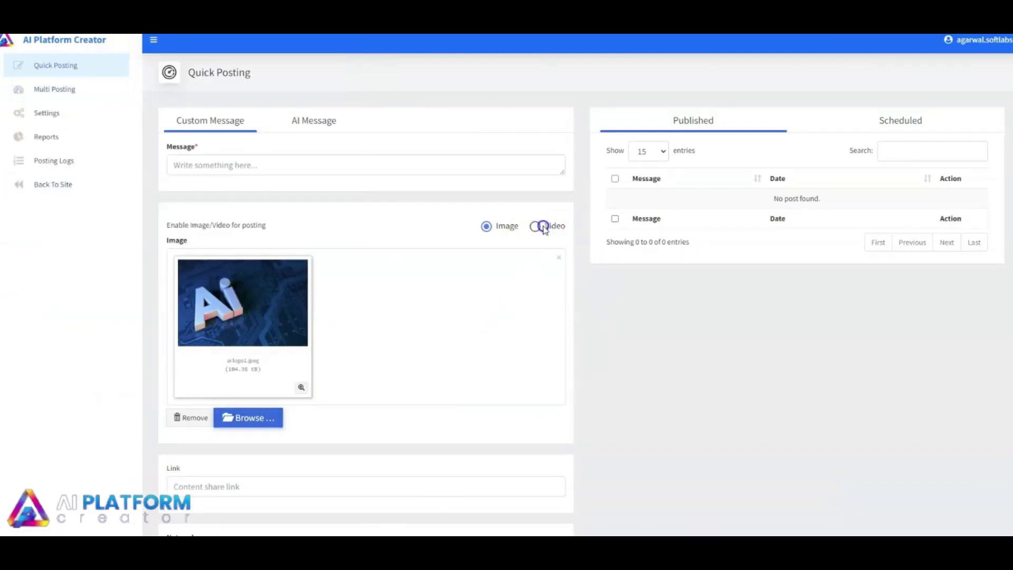
pyautogui.scroll(-1, 344, 334)
pyautogui.scroll(-1, 344, 337)
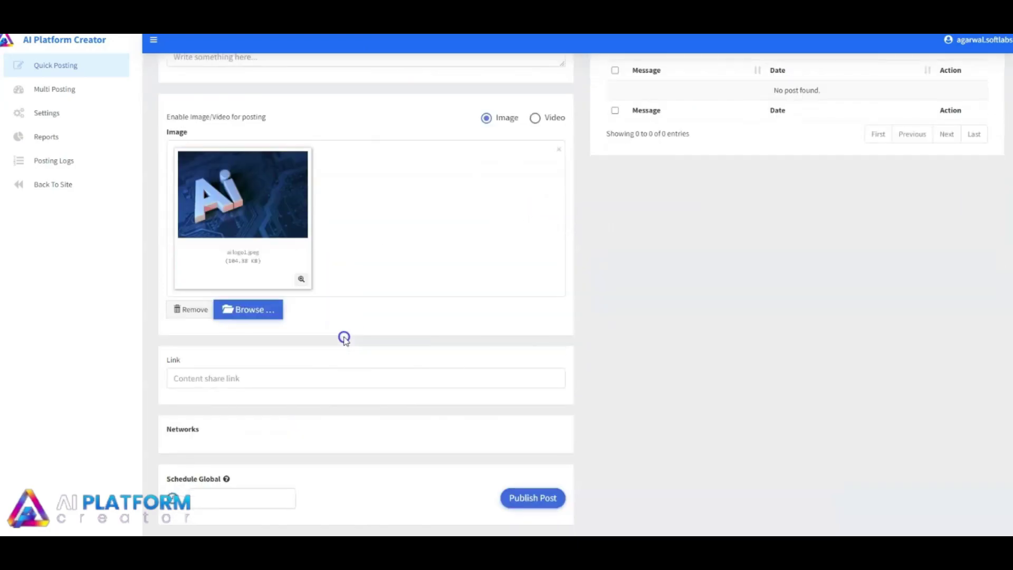
pyautogui.scroll(2, 294, 349)
pyautogui.scroll(-2, 284, 310)
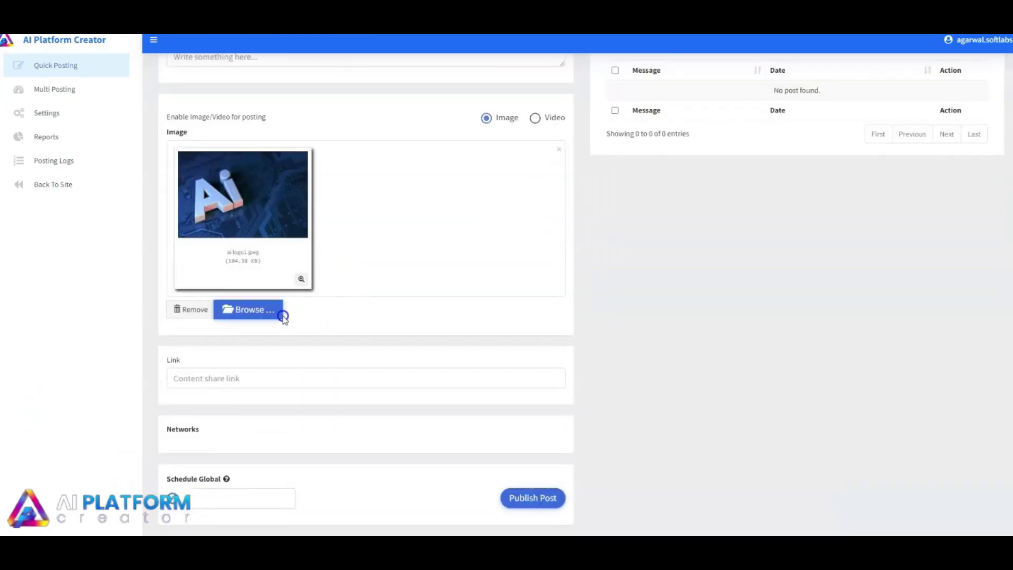
pyautogui.scroll(2, 796, 235)
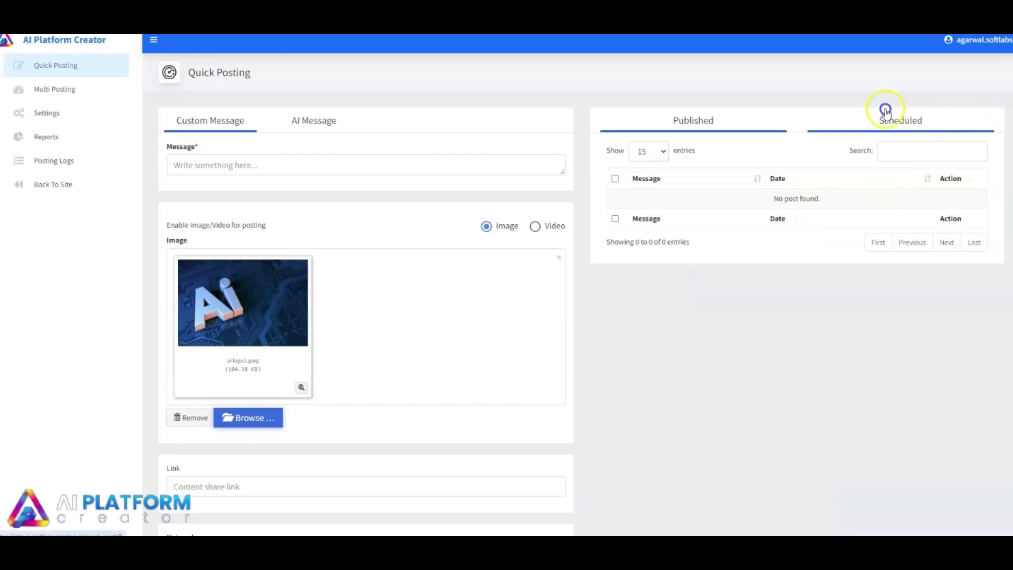
pyautogui.click(829, 125)
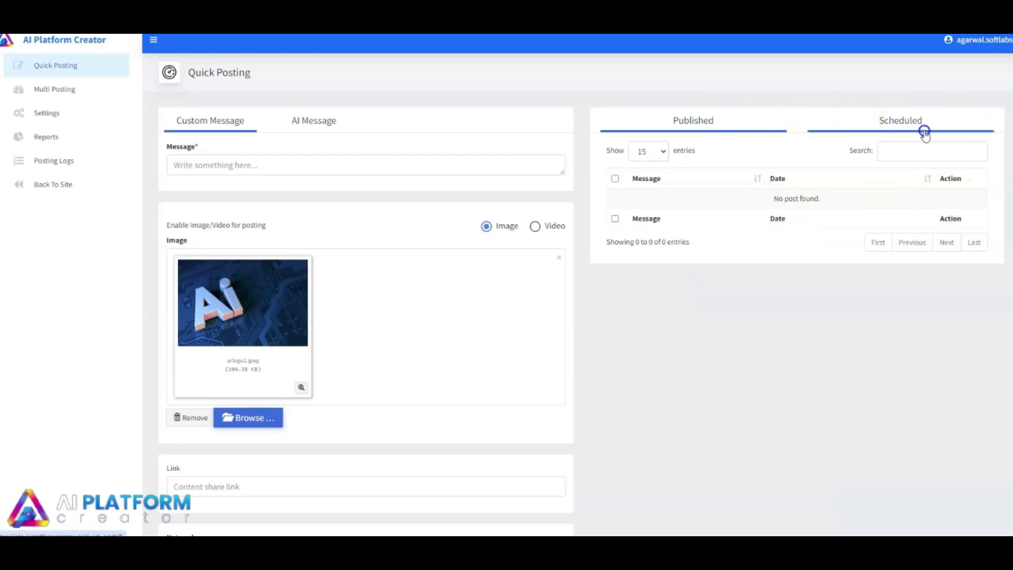
# Go to Multi Posting and start a new Add Multi-Post Content form.
pyautogui.click(72, 90)
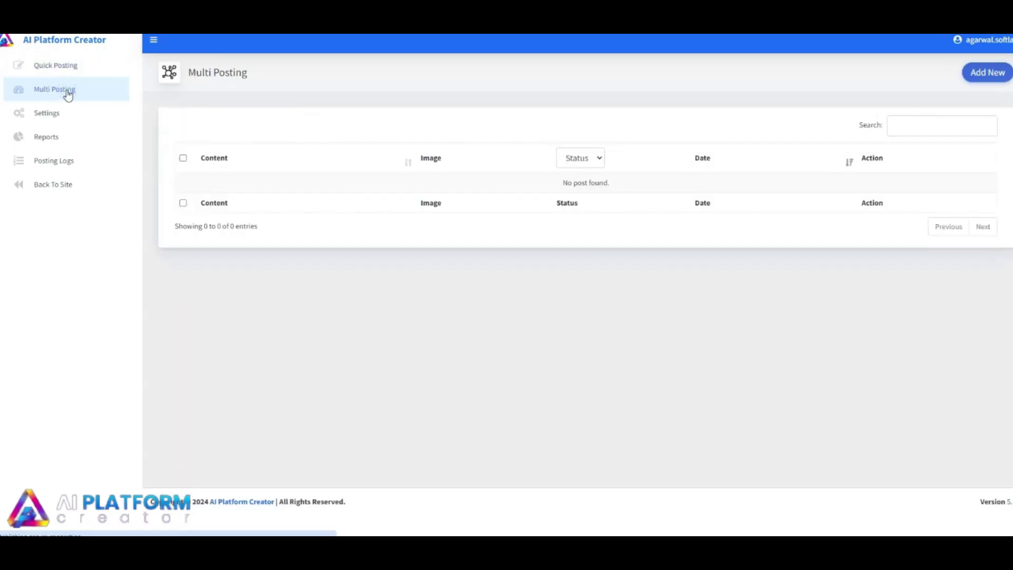
pyautogui.click(985, 73)
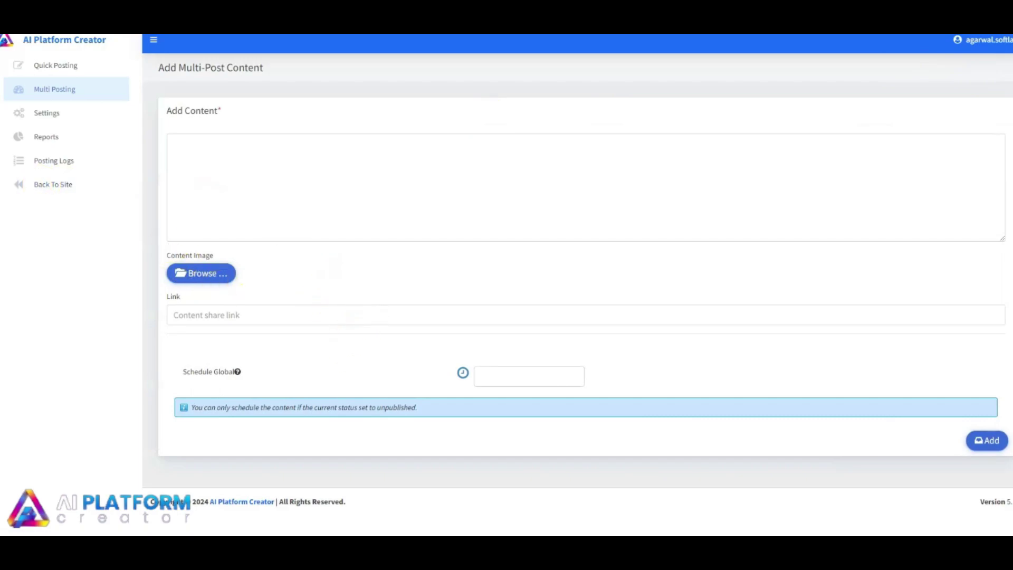
# Open posting Settings and review the Facebook, Twitter, LinkedIn and Tumblr tabs.
pyautogui.click(49, 122)
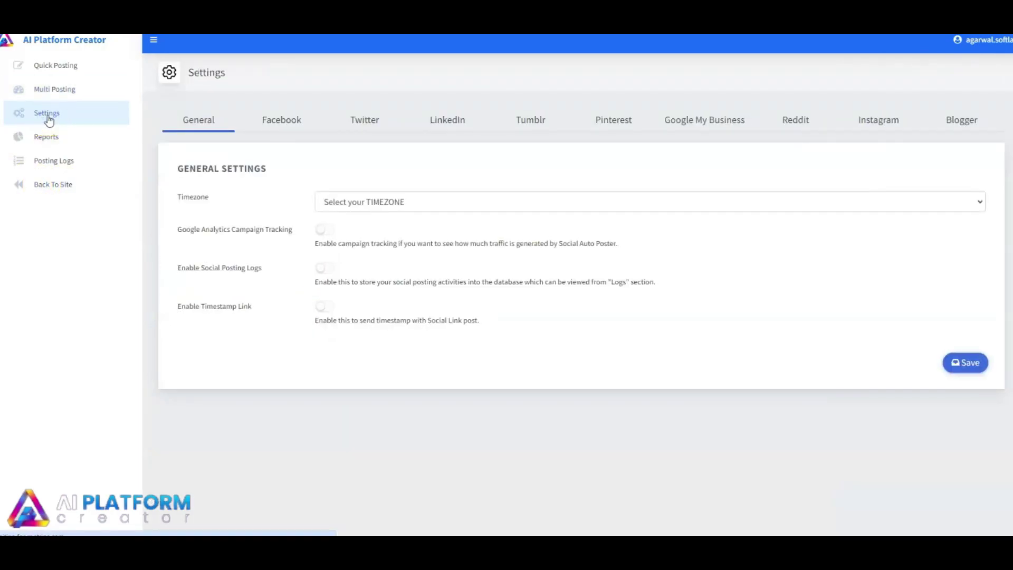
pyautogui.click(309, 127)
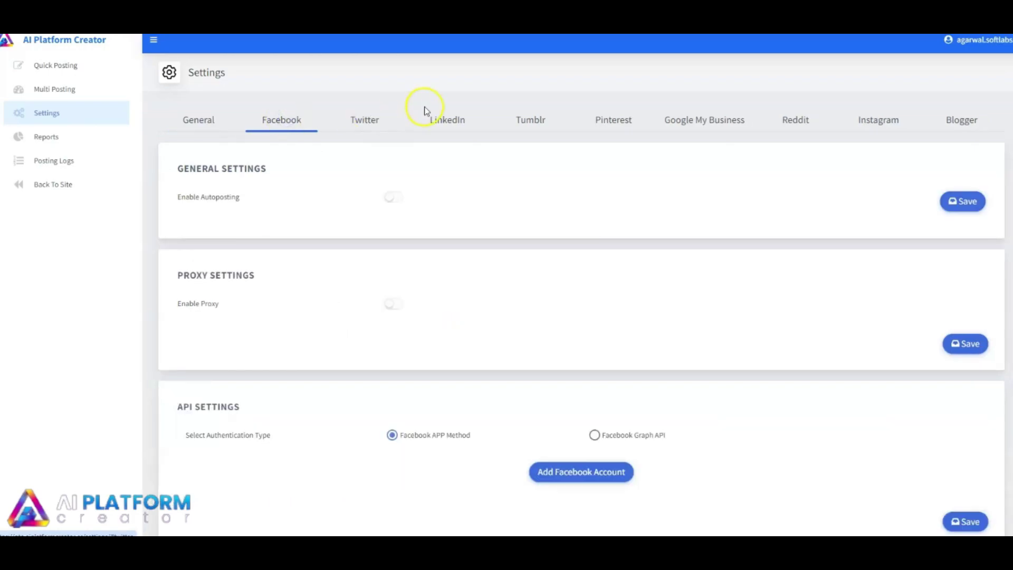
pyautogui.click(361, 123)
pyautogui.click(450, 120)
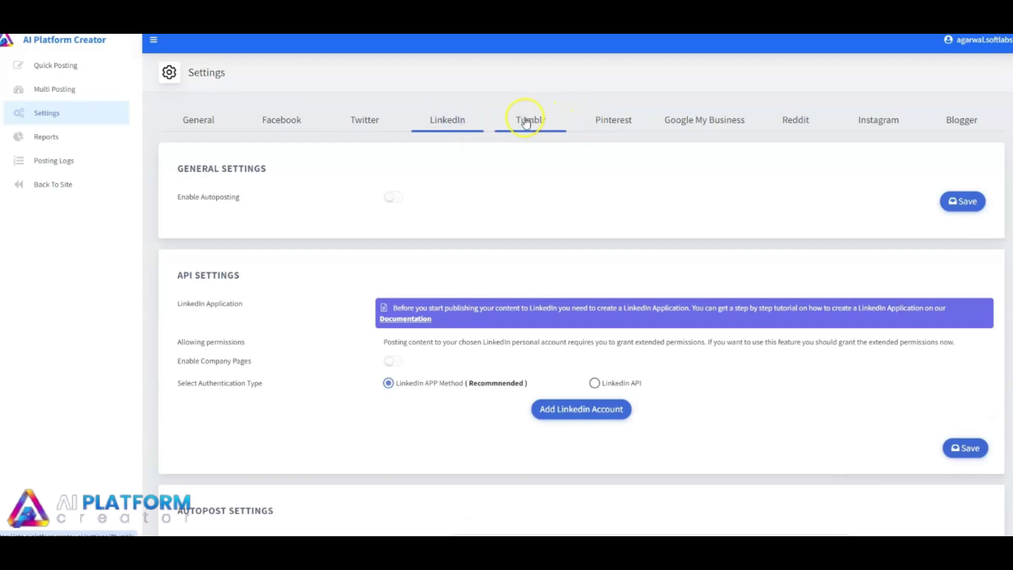
pyautogui.click(526, 123)
# Review Pinterest, Google My Business, Reddit and Blogger settings, return to Facebook, then show Reports.
pyautogui.click(613, 117)
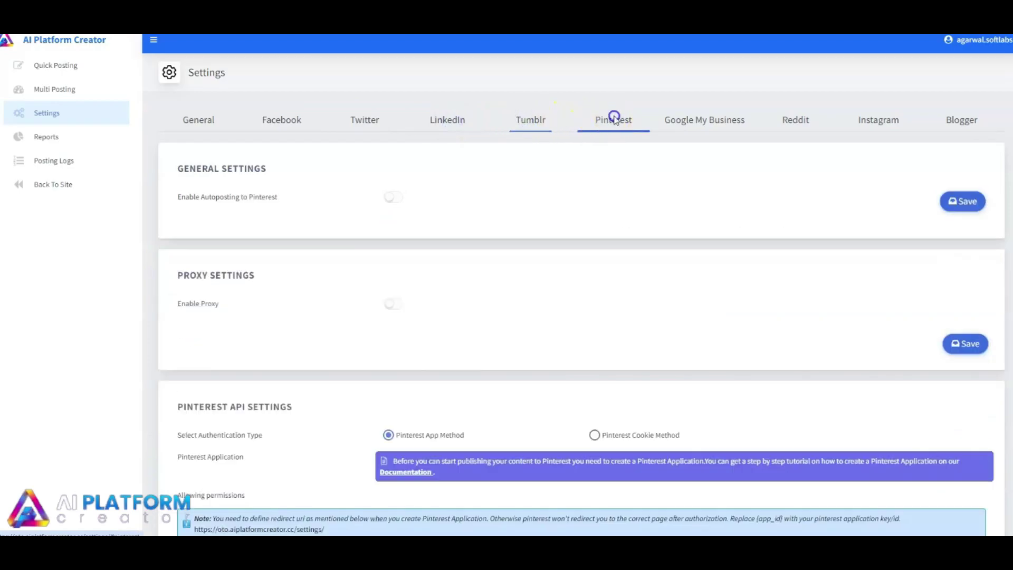
pyautogui.click(706, 118)
pyautogui.click(795, 118)
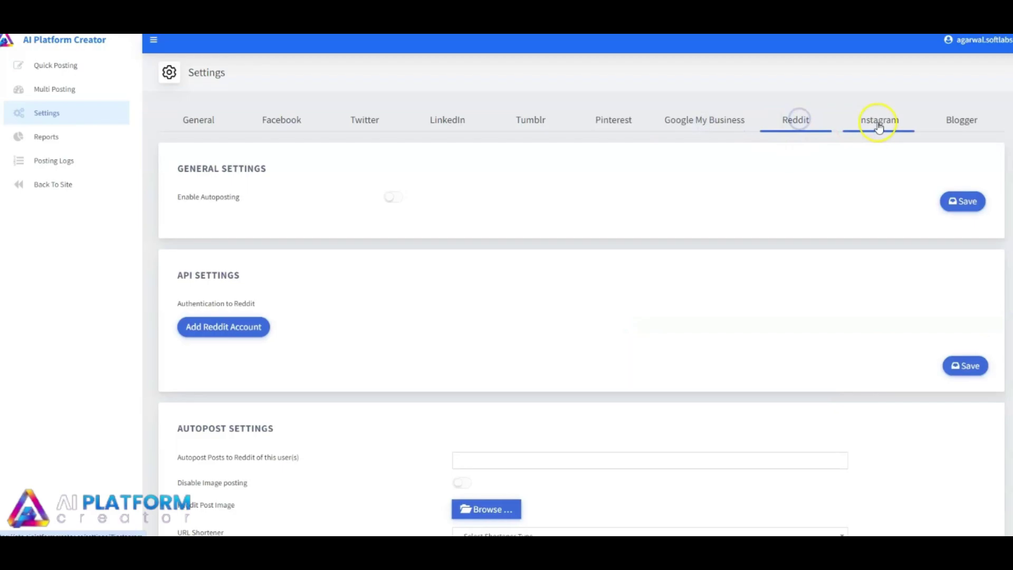
pyautogui.click(975, 125)
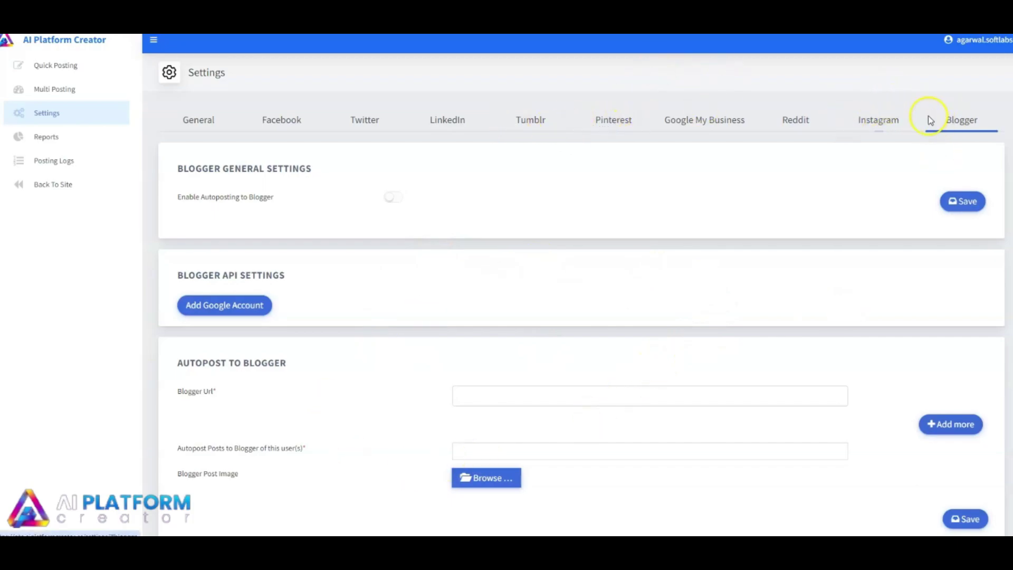
pyautogui.click(282, 126)
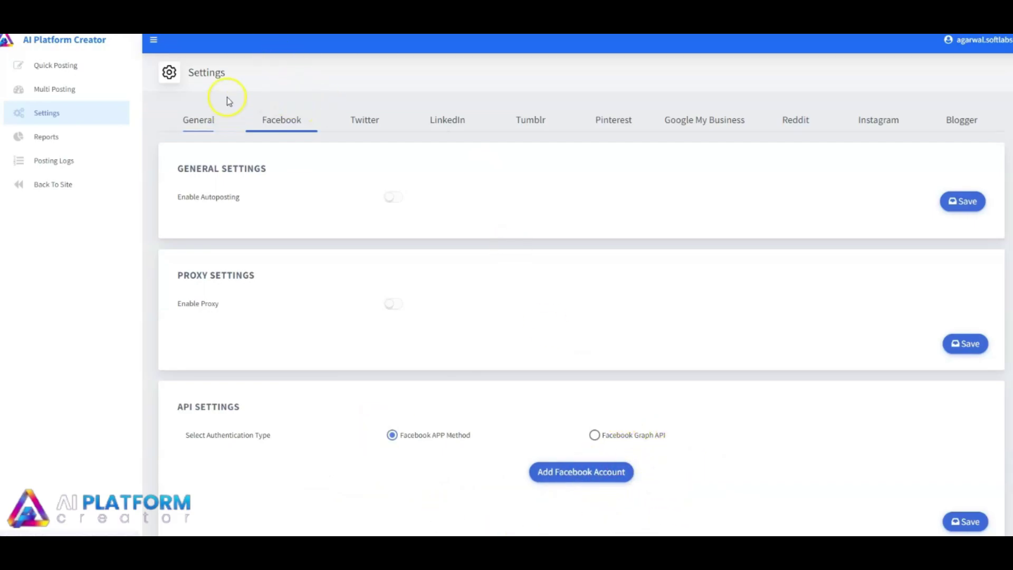
pyautogui.click(50, 139)
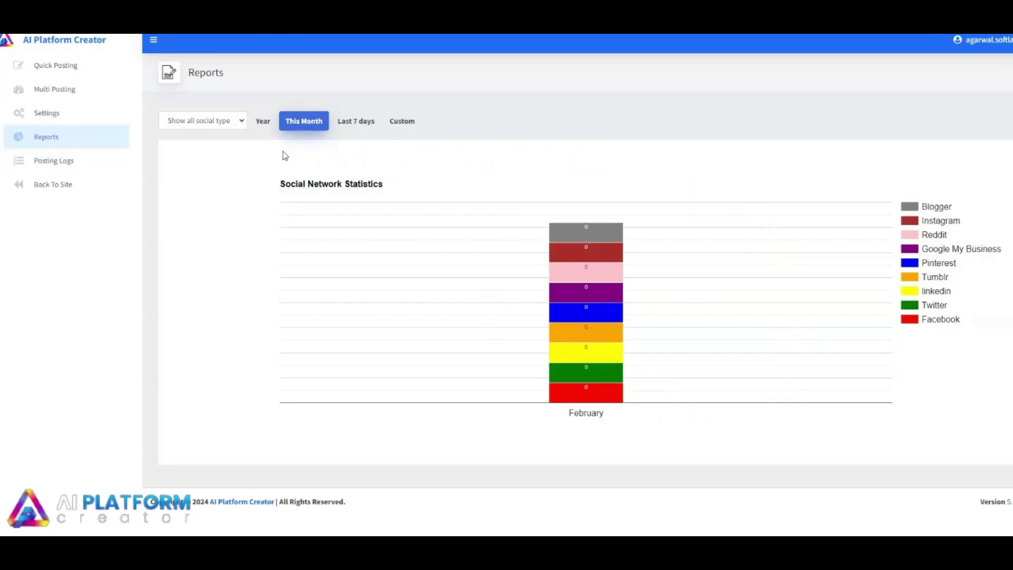
# Switch the report between This Month, Last 7 days and Custom, then view Posting Logs.
pyautogui.click(328, 125)
pyautogui.click(354, 124)
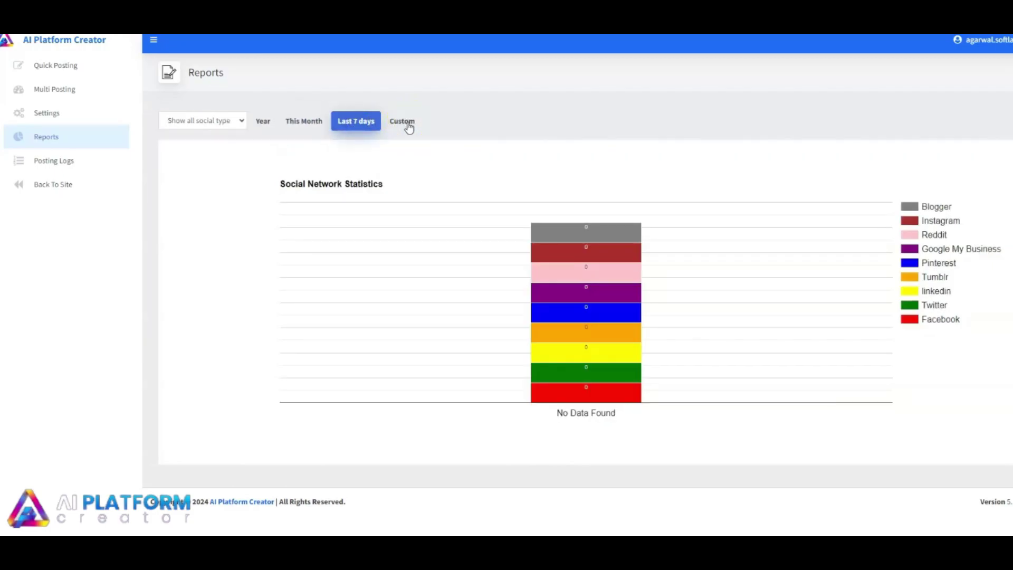
pyautogui.click(408, 125)
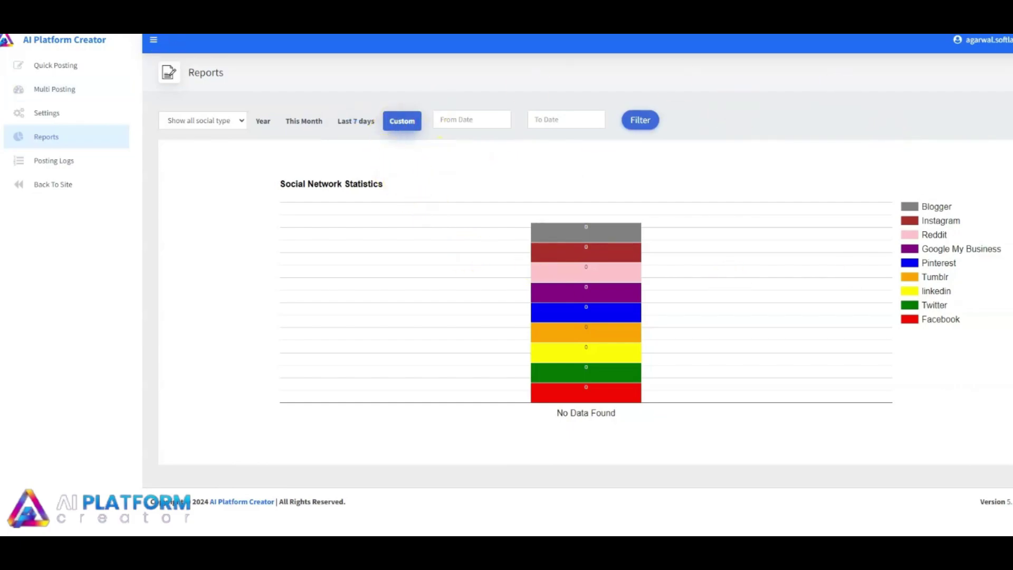
pyautogui.click(49, 163)
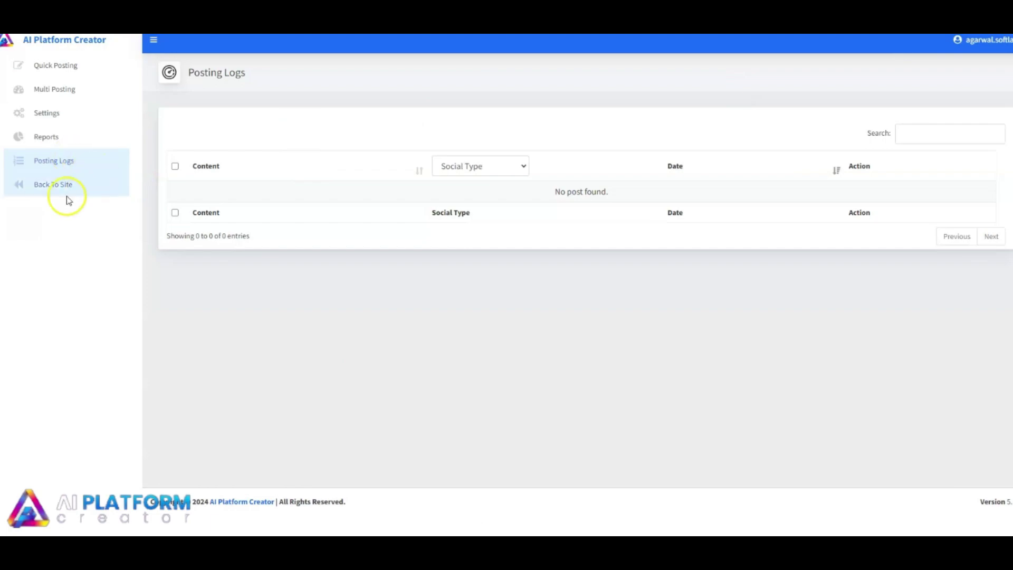
# Go Back To Site and reopen the 1-Click Traffic Booster's Quick Posting page.
pyautogui.click(61, 187)
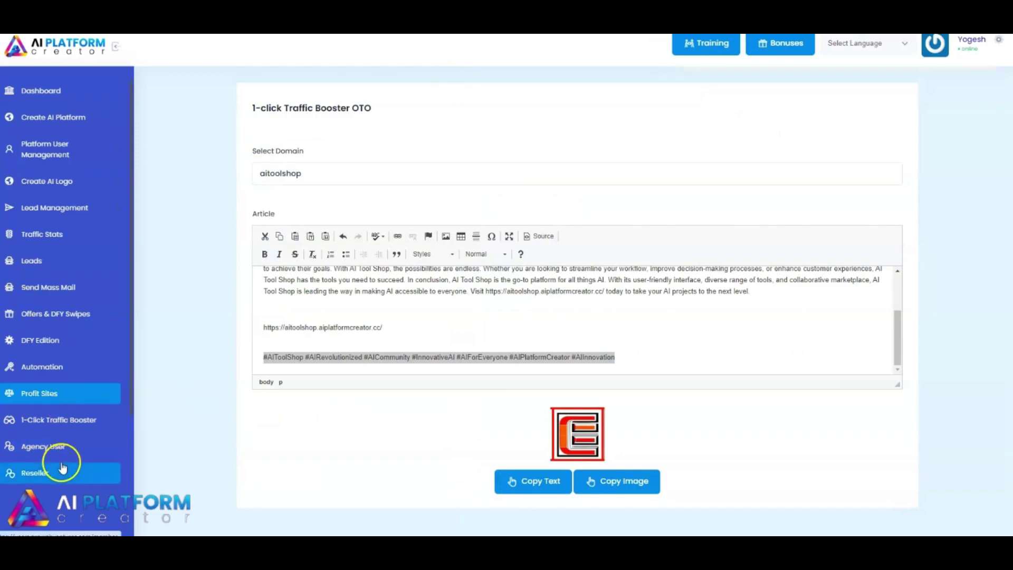
pyautogui.click(73, 428)
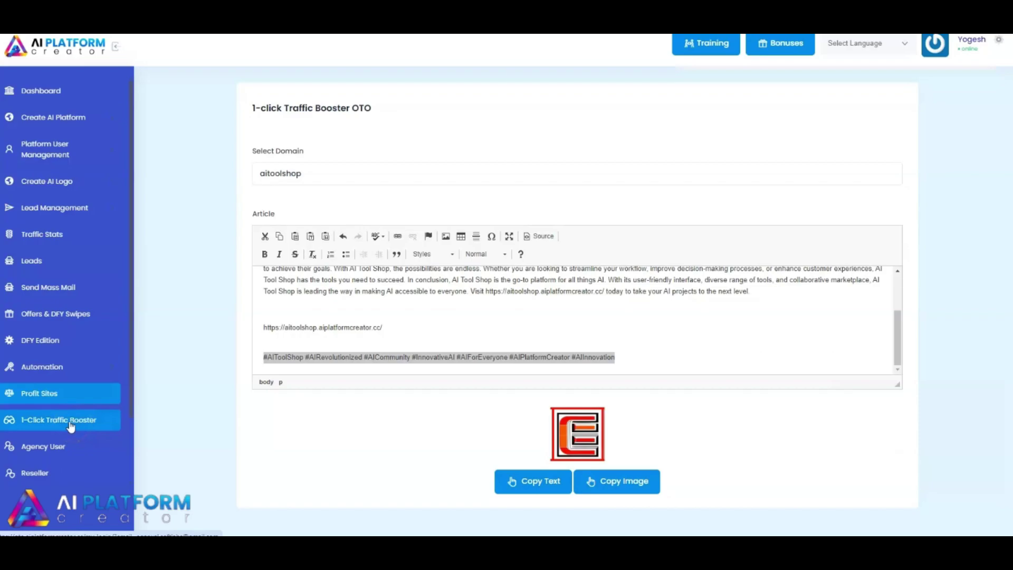
pyautogui.click(70, 426)
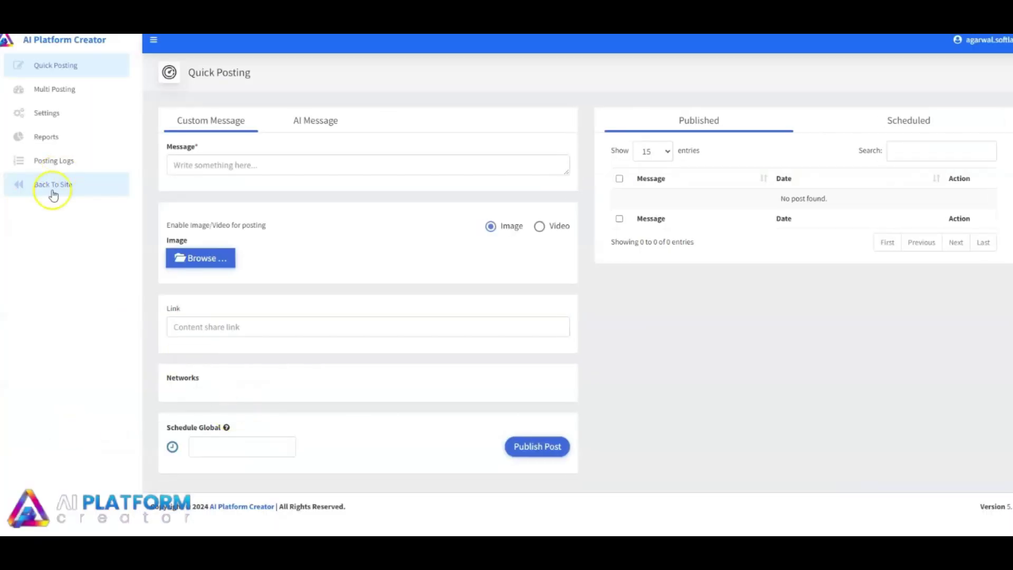